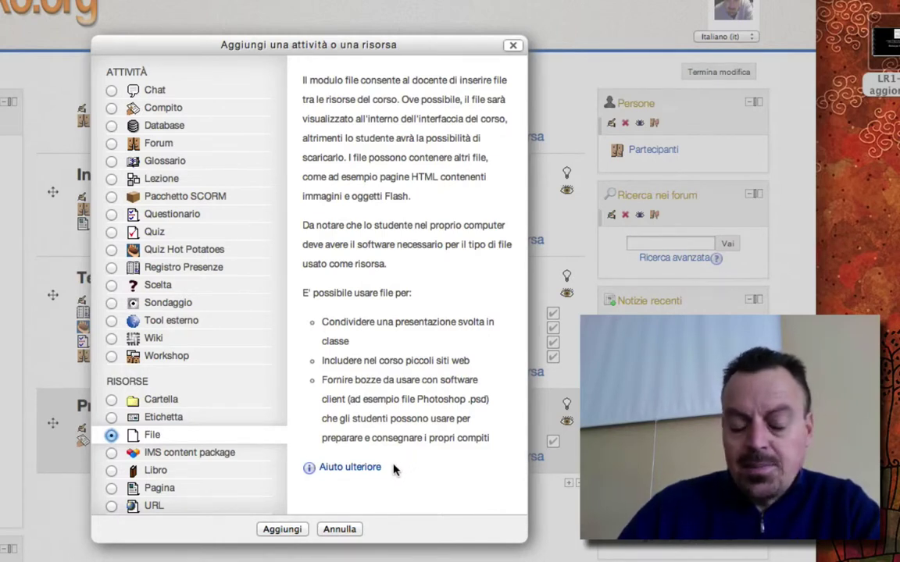
Add a File resource to the course and name it "Legge Regionale n. 1 del 2004".
click(289, 531)
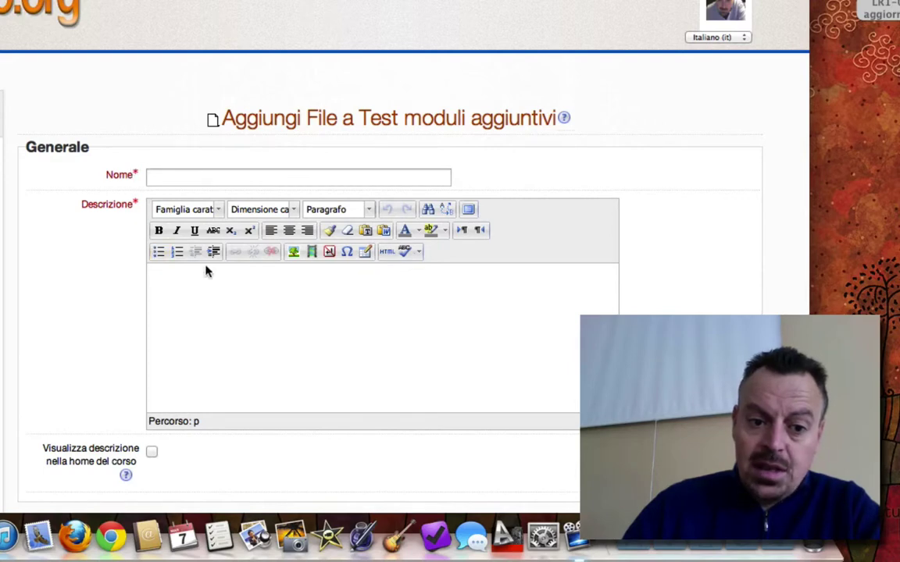
scroll(221, 297, down, 2)
scroll(222, 298, up, 2)
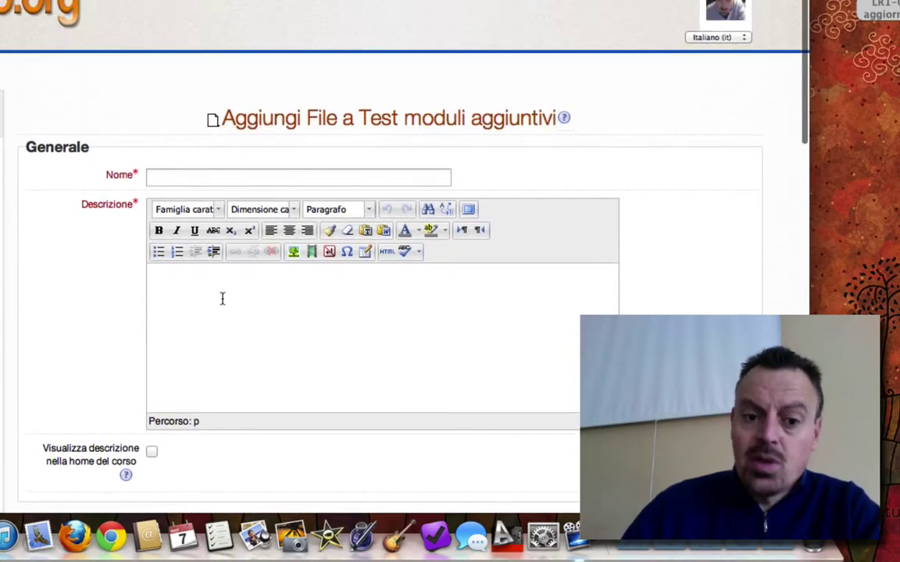
click(274, 180)
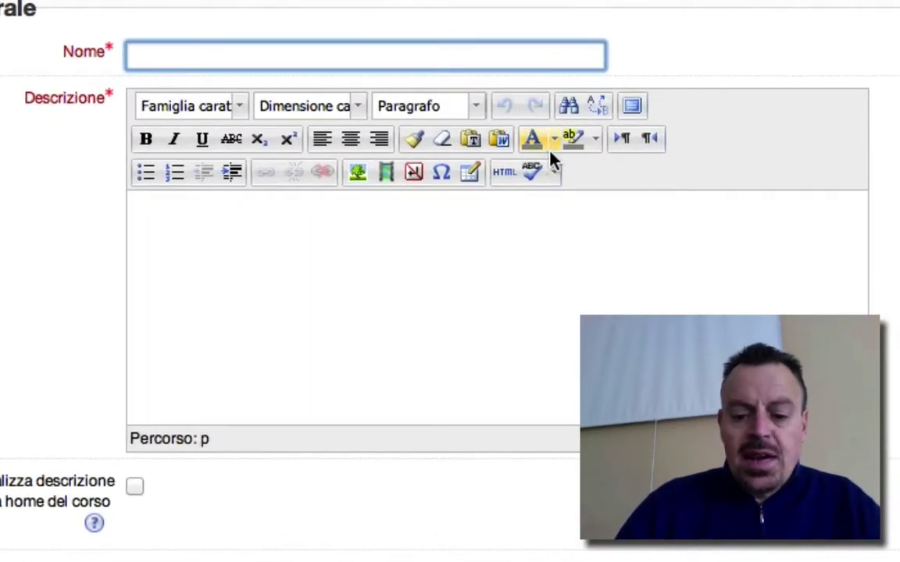
text(Legge )
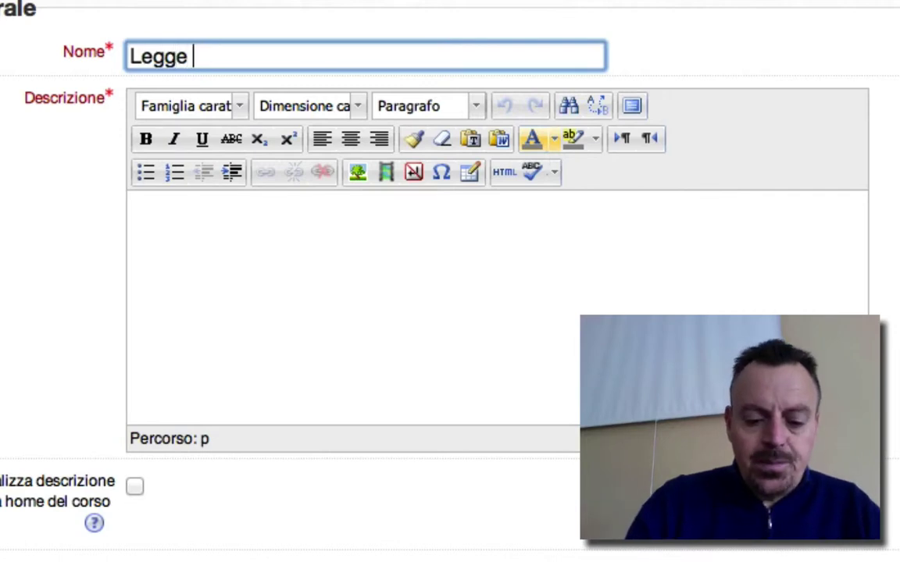
text(Regionale n)
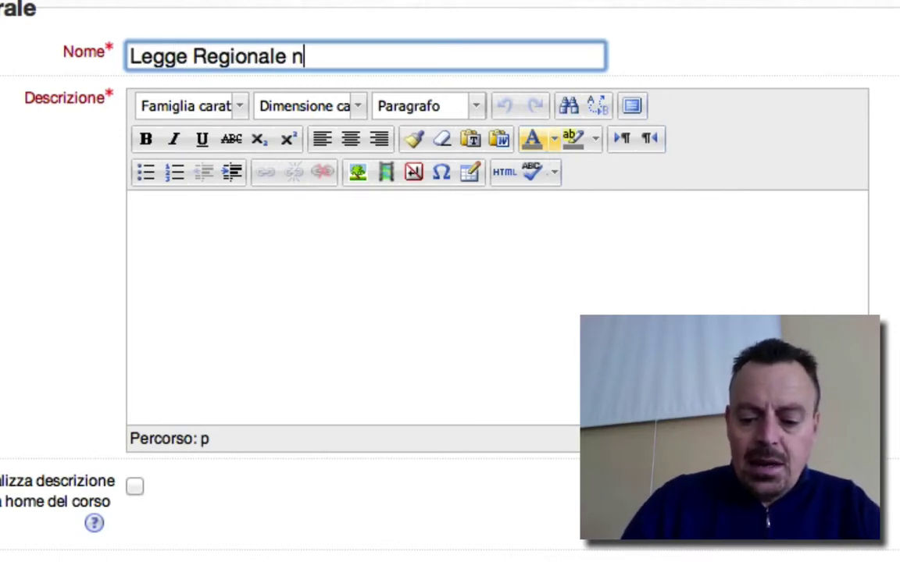
text(. 1 del 20)
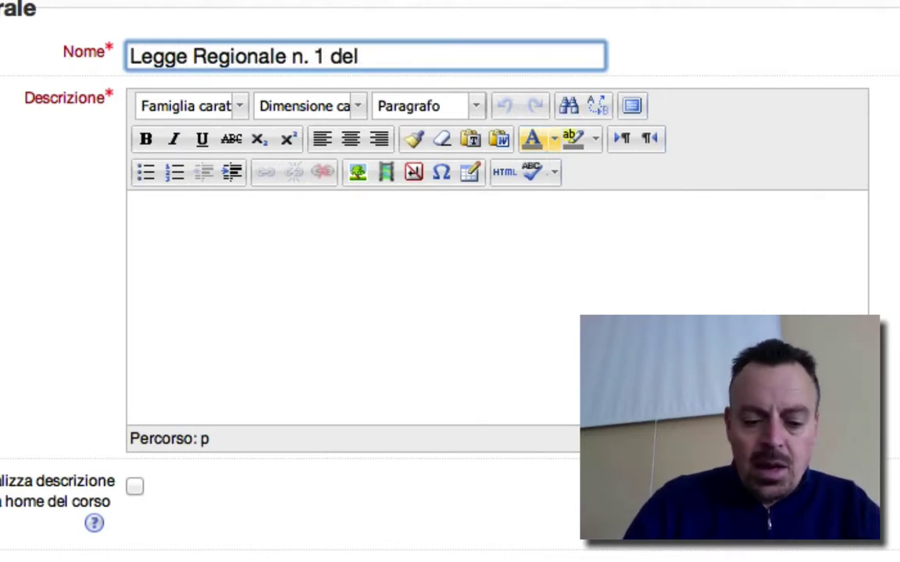
text(04)
Enter the resource description "File PDF con La legge regionale dell'Umbria n.1 del 2004".
click(430, 248)
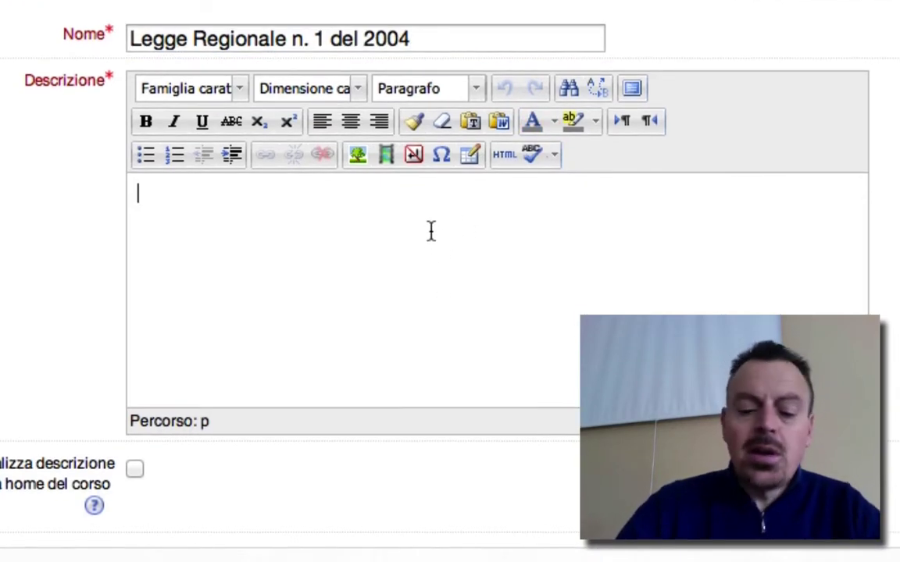
text(File )
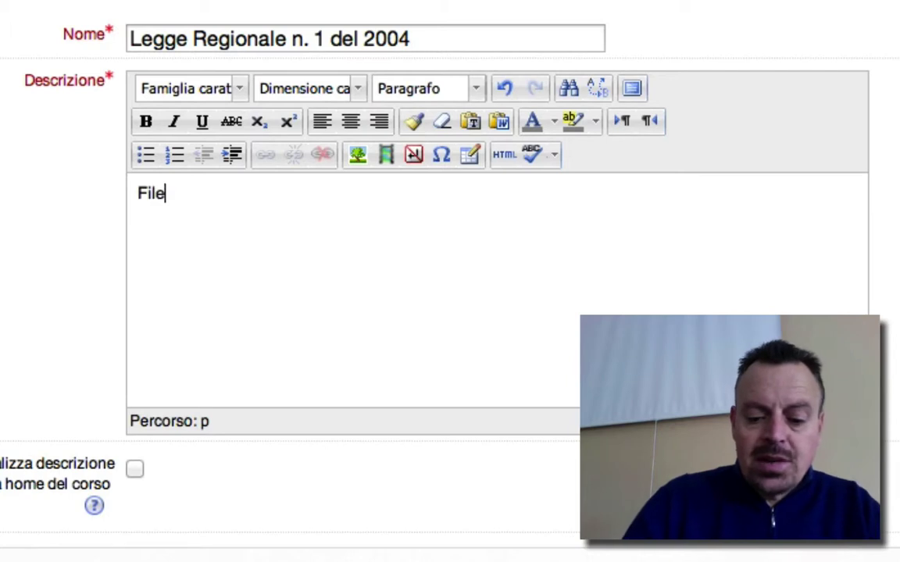
text(PDF co)
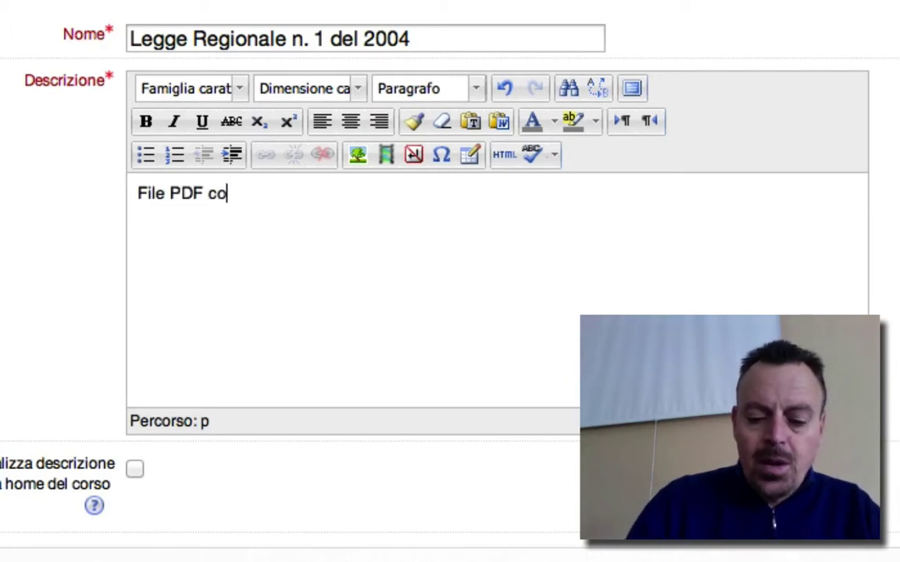
text(n La legge reg)
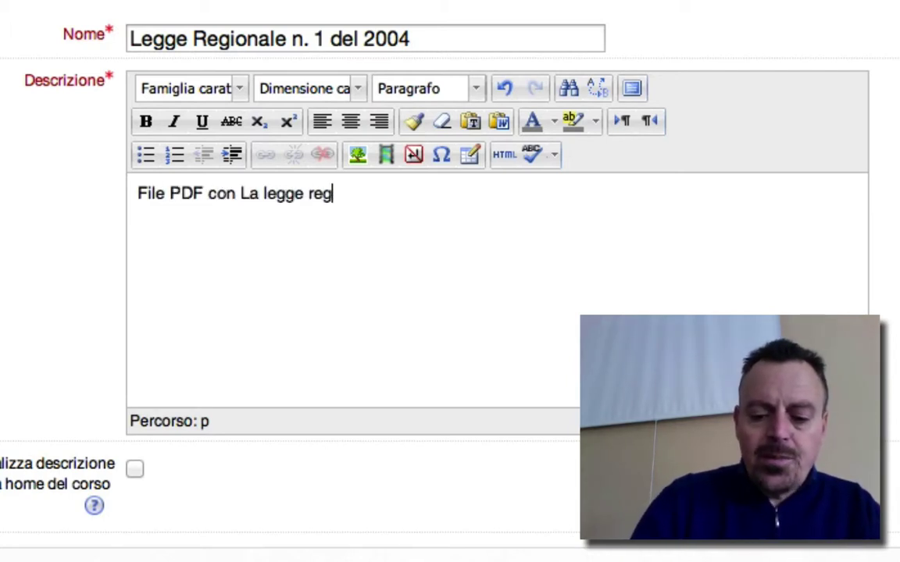
text(ionale dell'Um)
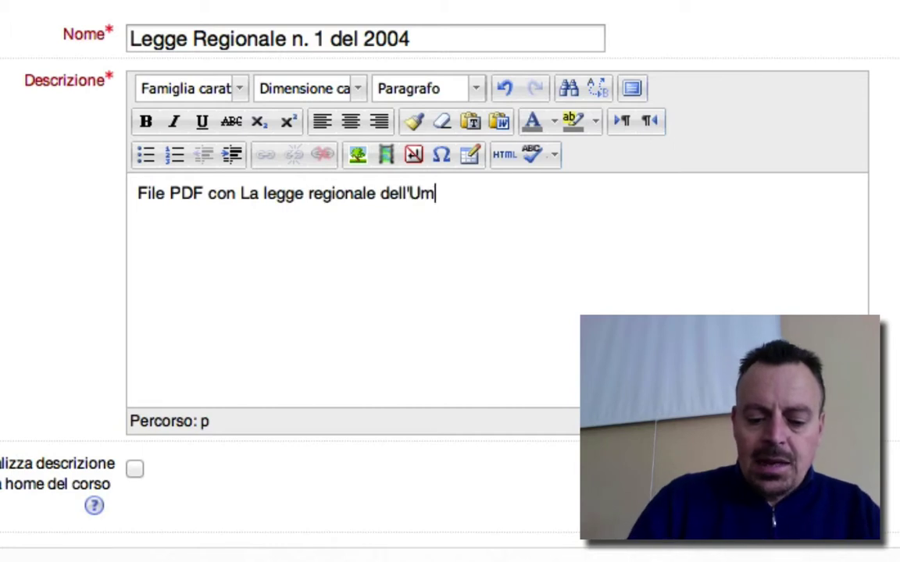
text(bria )
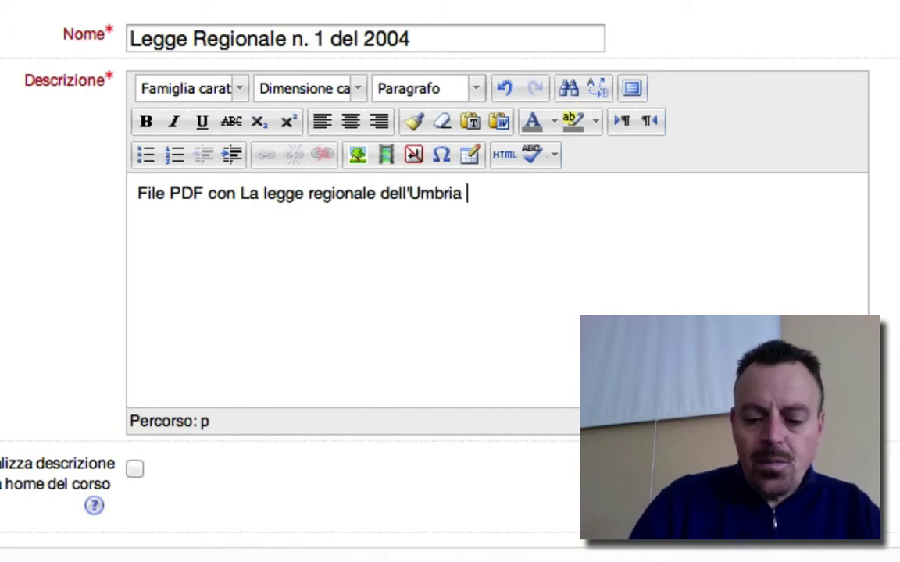
text(n.1 del 200)
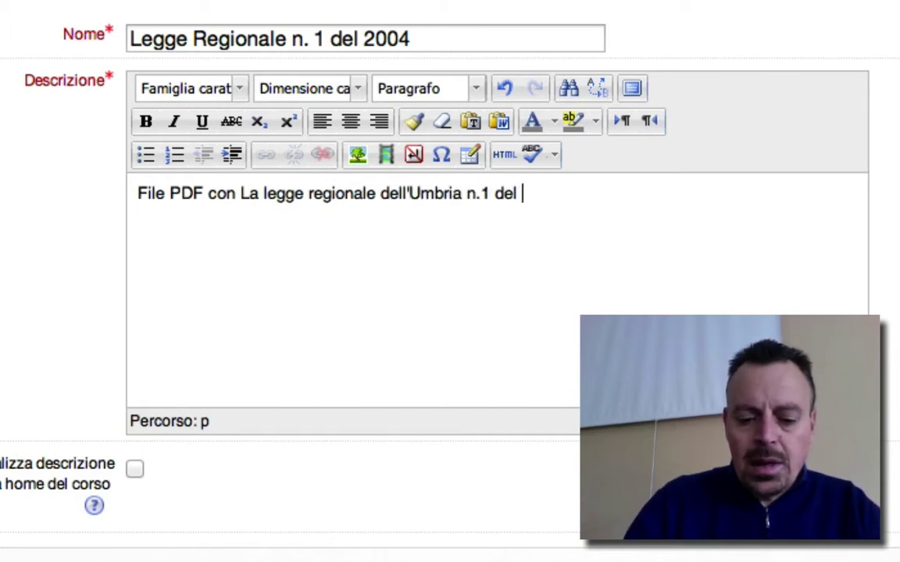
text(4)
Add the "LR1-04 aggiornata" file from the desktop straight into the resource's content area.
scroll(450, 281, down, 5)
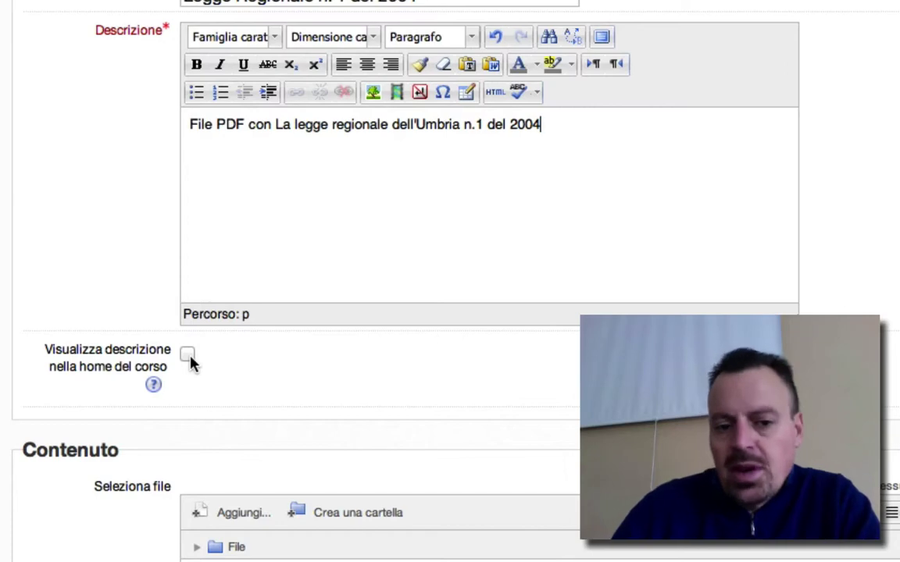
scroll(191, 363, down, 5)
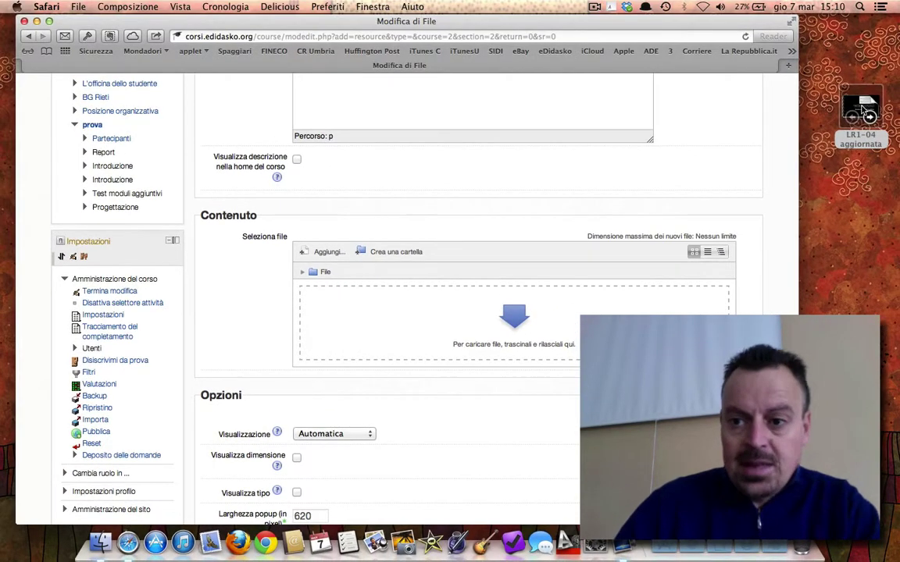
drag(863, 110, 511, 311)
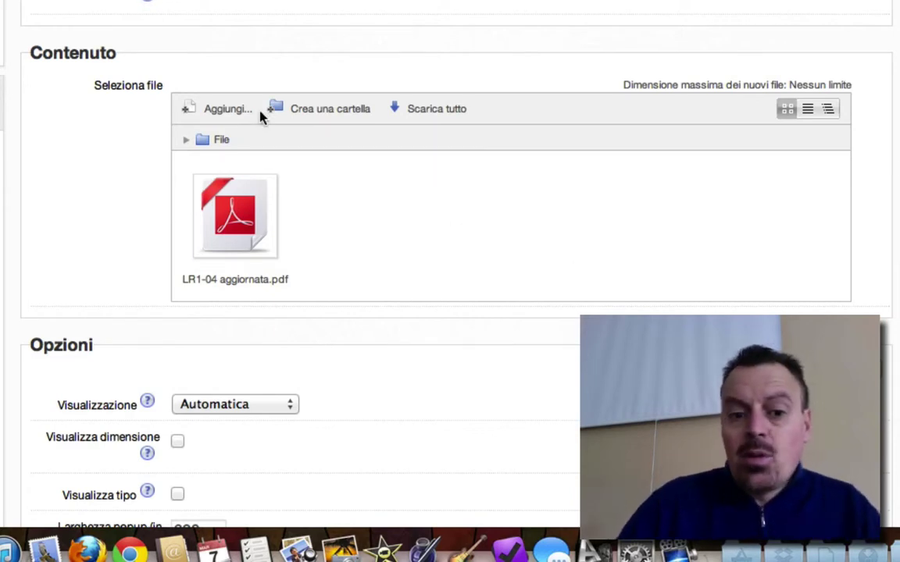
Upload "LR1-04 aggiornata" from the Scrivania folder through the file picker, keeping the default author and licence.
click(216, 115)
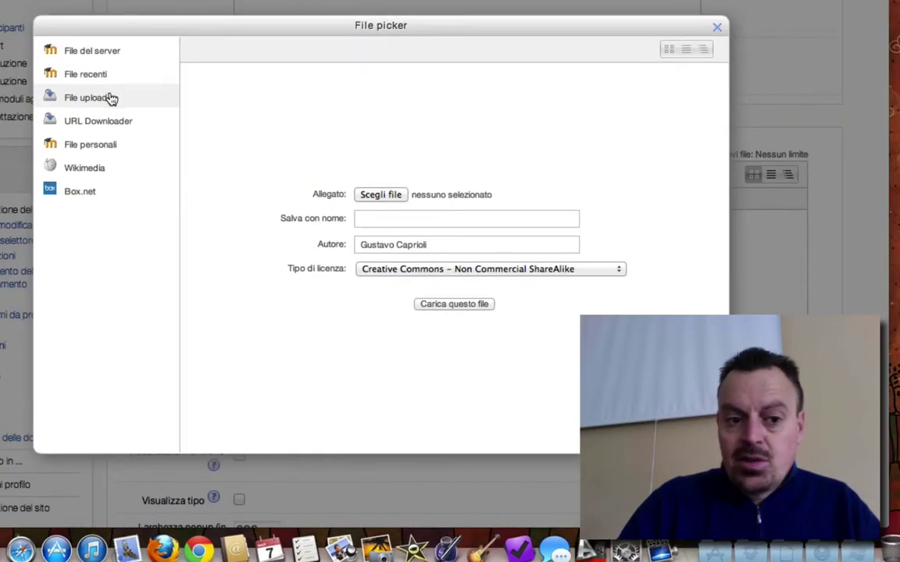
click(389, 196)
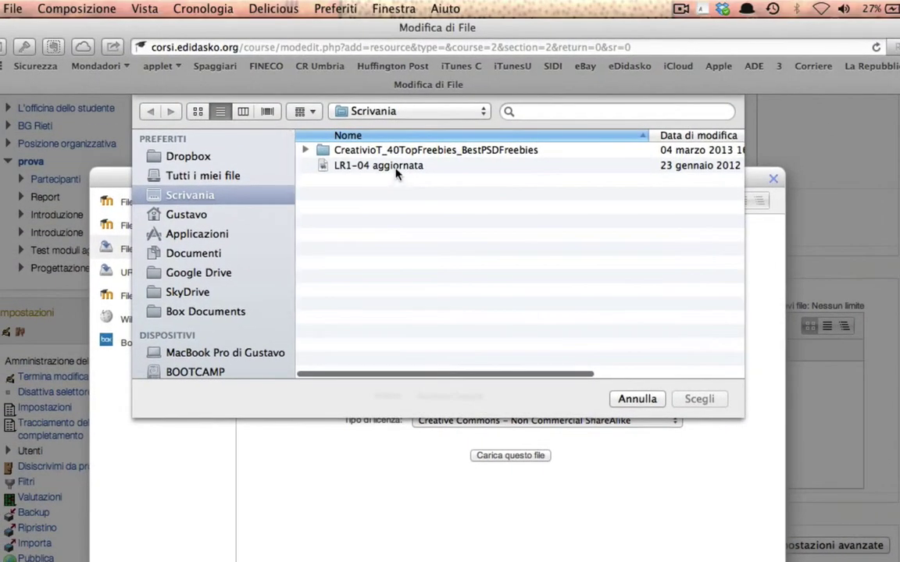
click(395, 167)
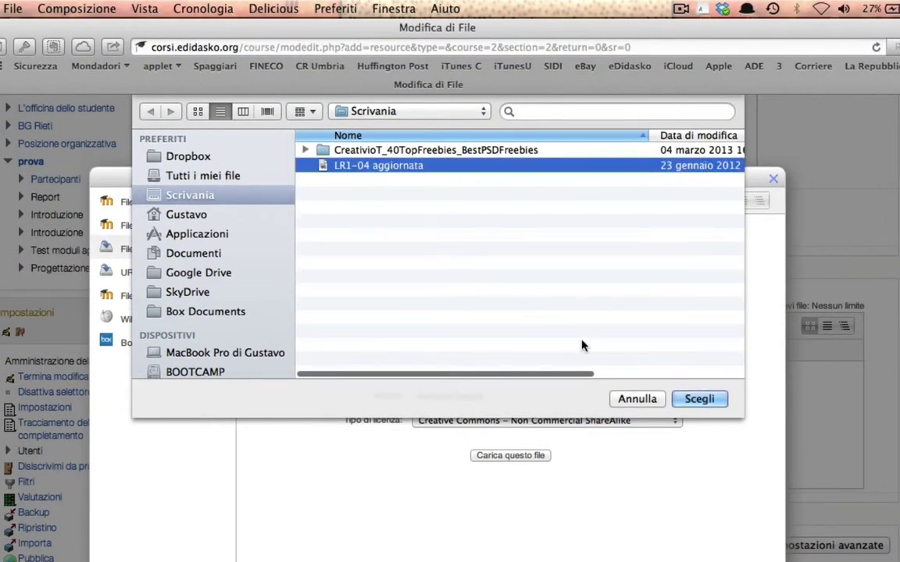
click(697, 396)
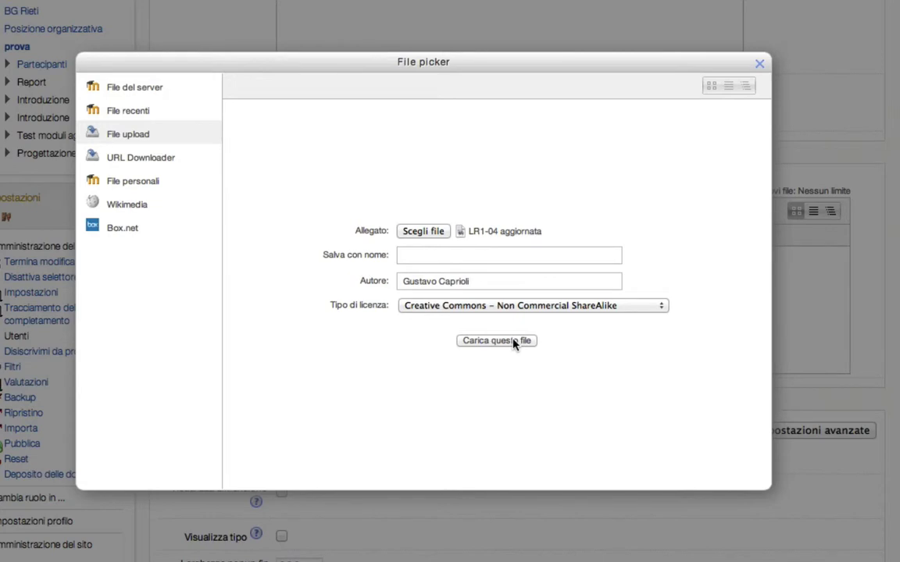
click(514, 344)
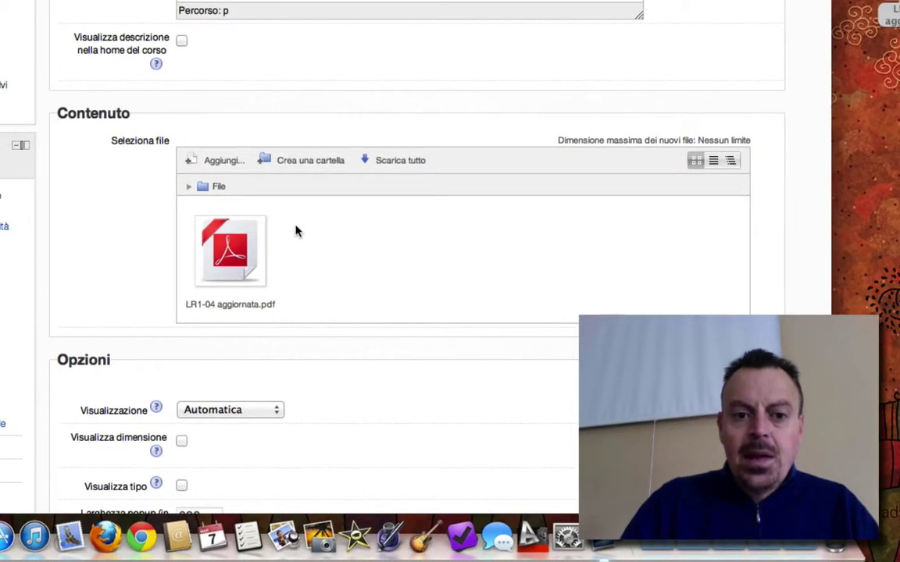
Examine the resource's display options, including the available Visualizzazione modes and the help text explaining them.
scroll(291, 237, down, 8)
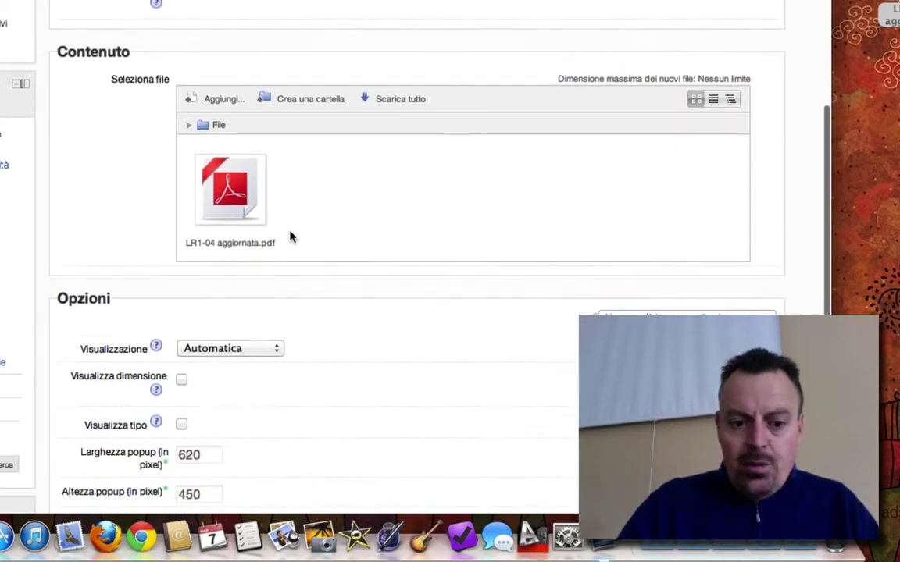
scroll(291, 237, down, 2)
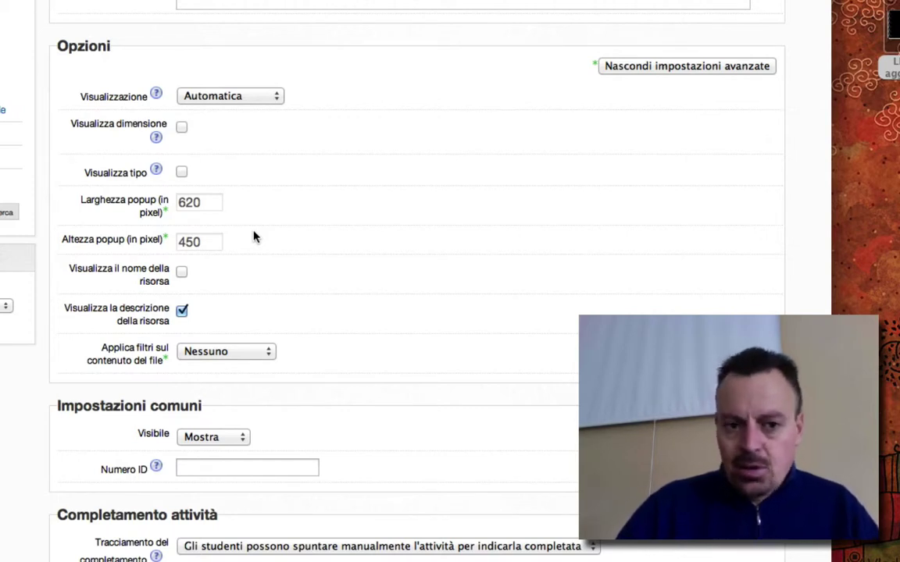
click(274, 99)
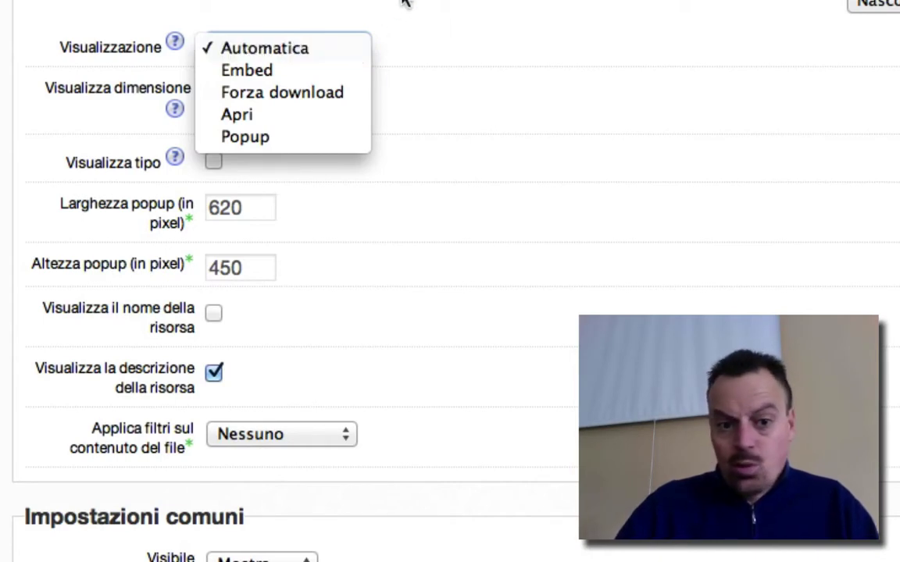
click(367, 6)
click(175, 42)
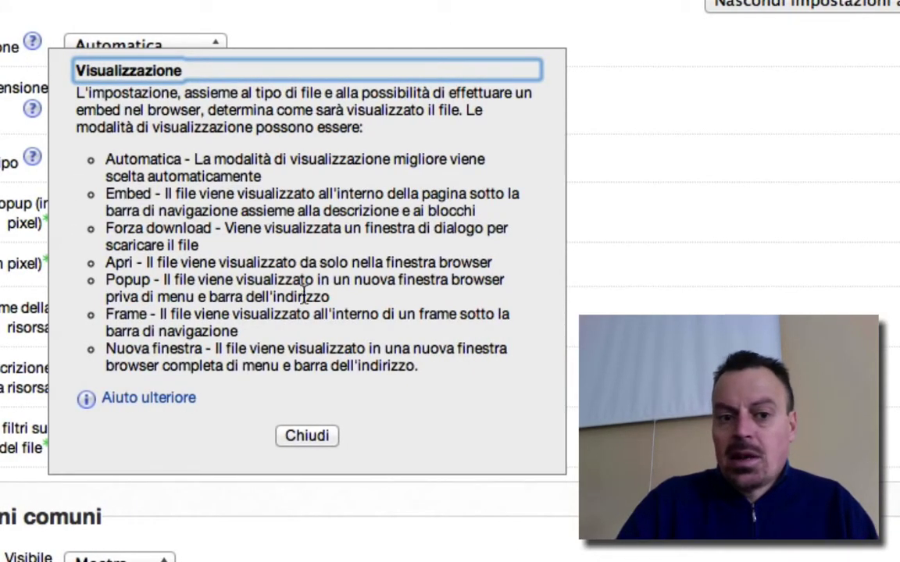
click(303, 438)
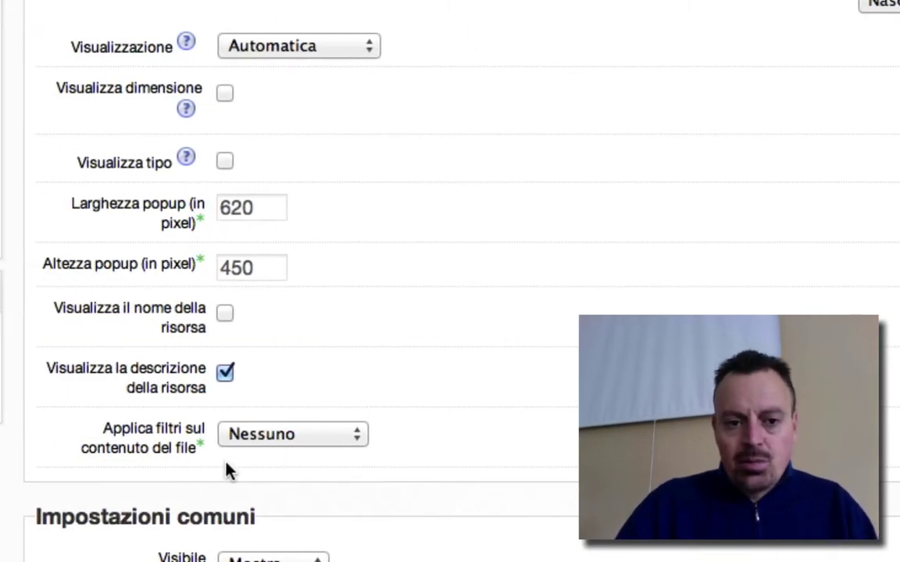
scroll(227, 471, down, 2)
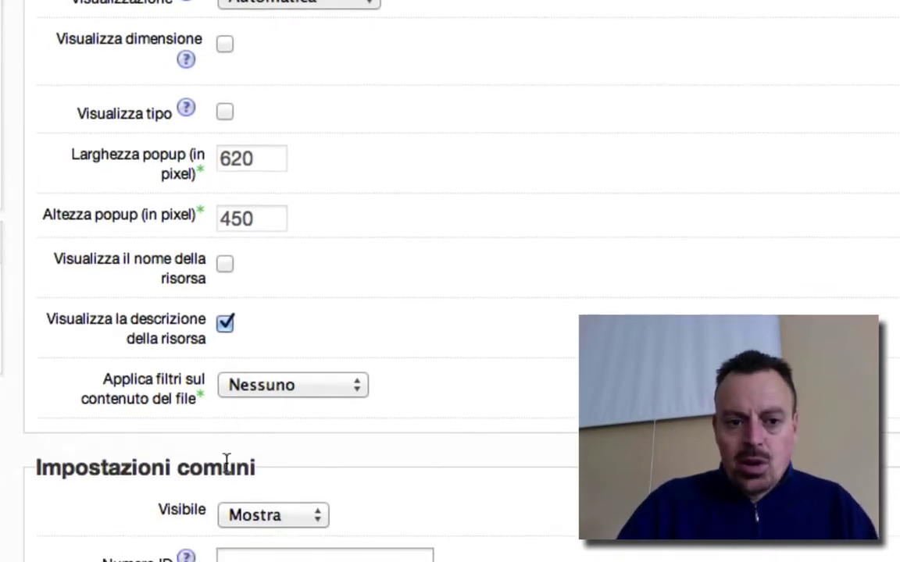
click(225, 46)
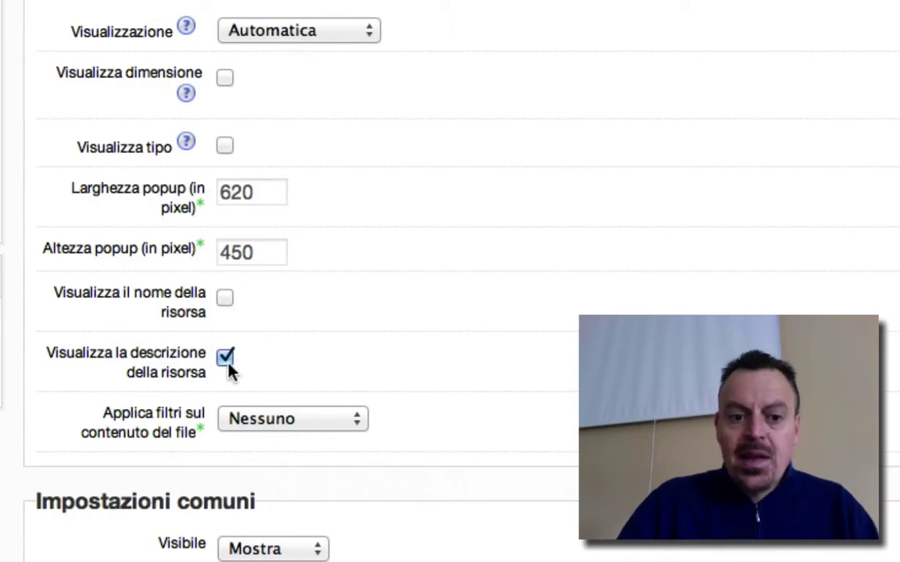
Try condition-based completion tracking with the requirement that the student must view the activity.
scroll(500, 436, down, 5)
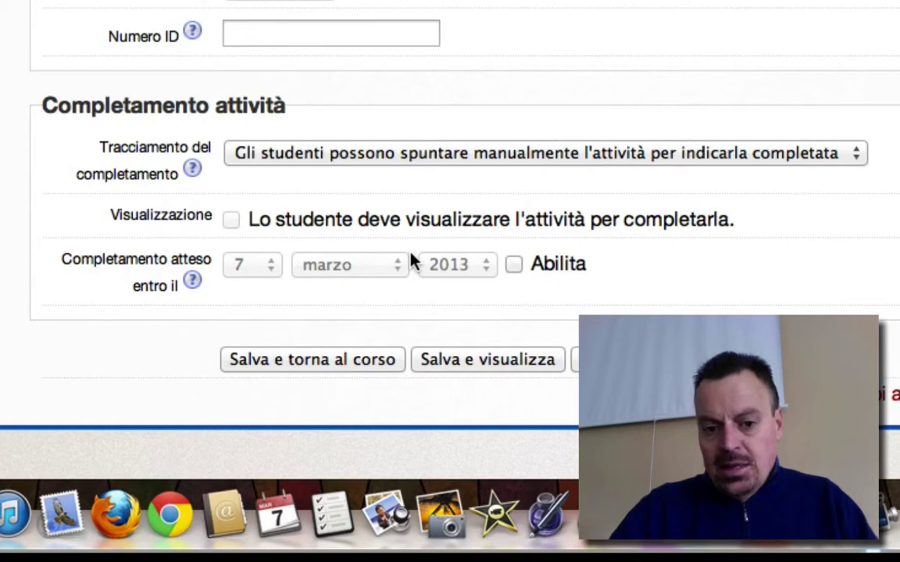
click(859, 160)
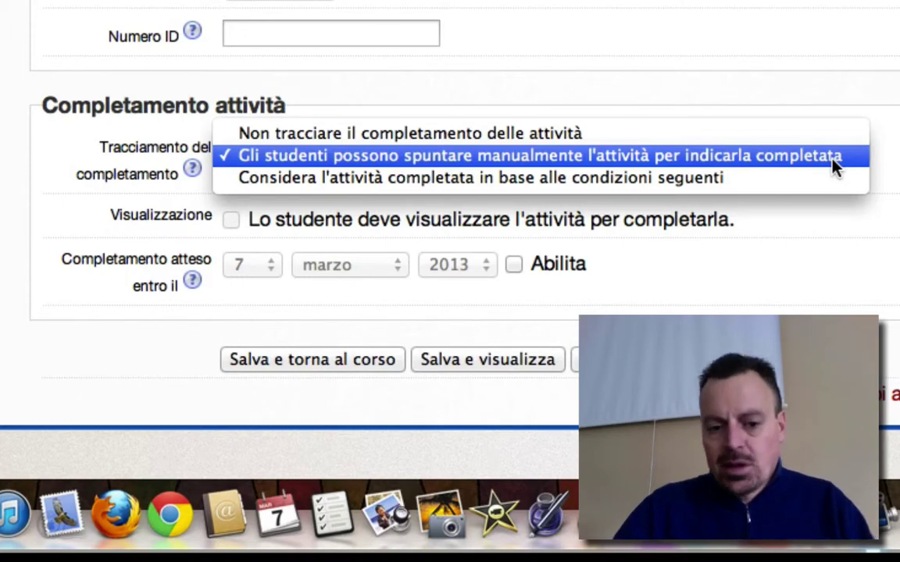
click(820, 178)
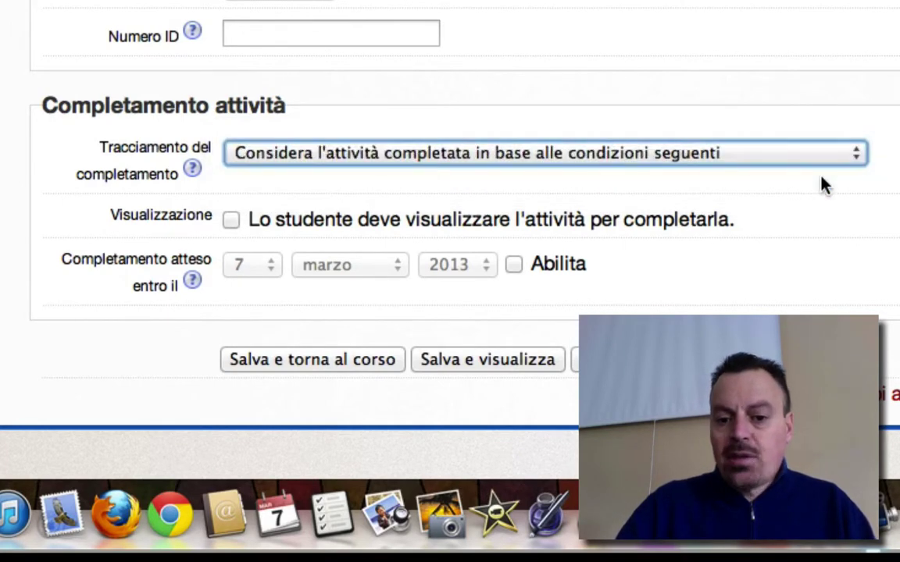
click(691, 199)
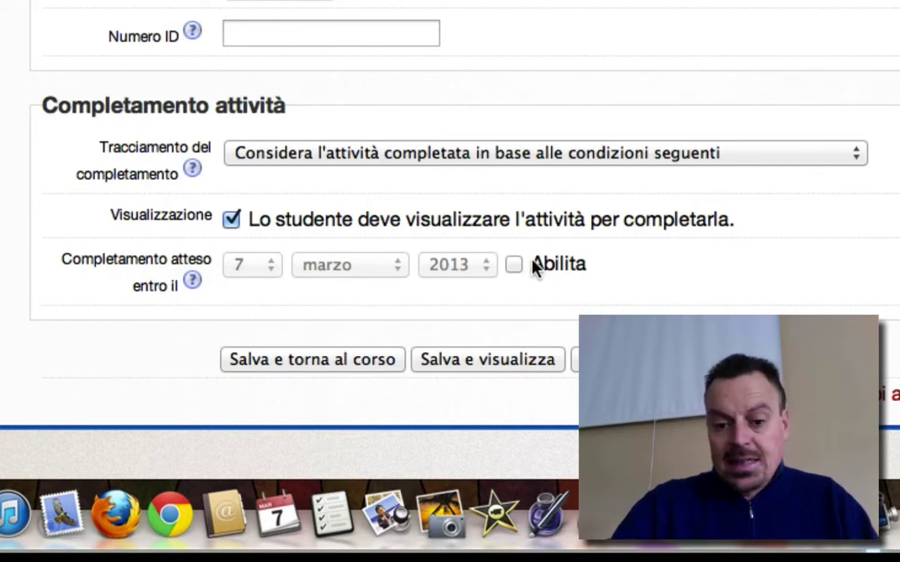
click(232, 219)
Set completion tracking to let students manually mark the activity complete, and save the resource, returning to the course.
click(851, 152)
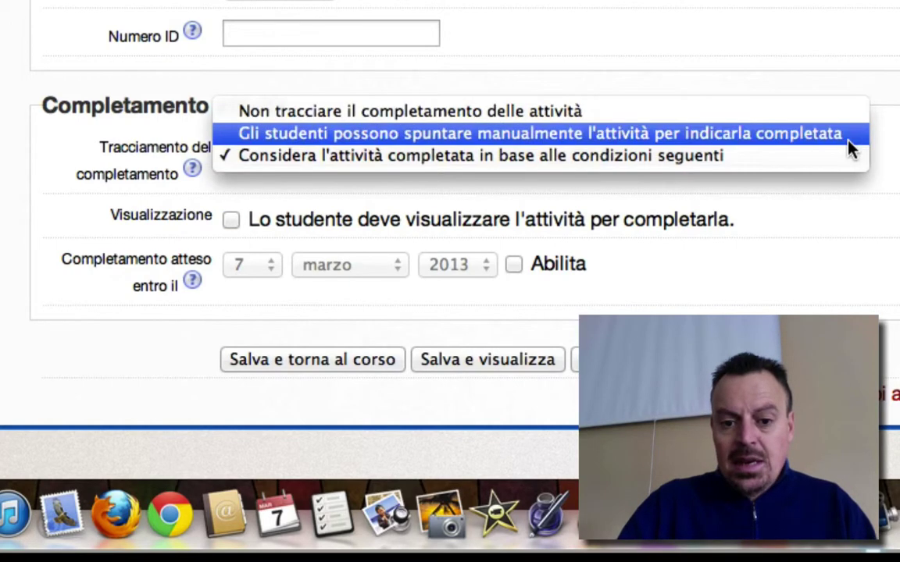
click(805, 134)
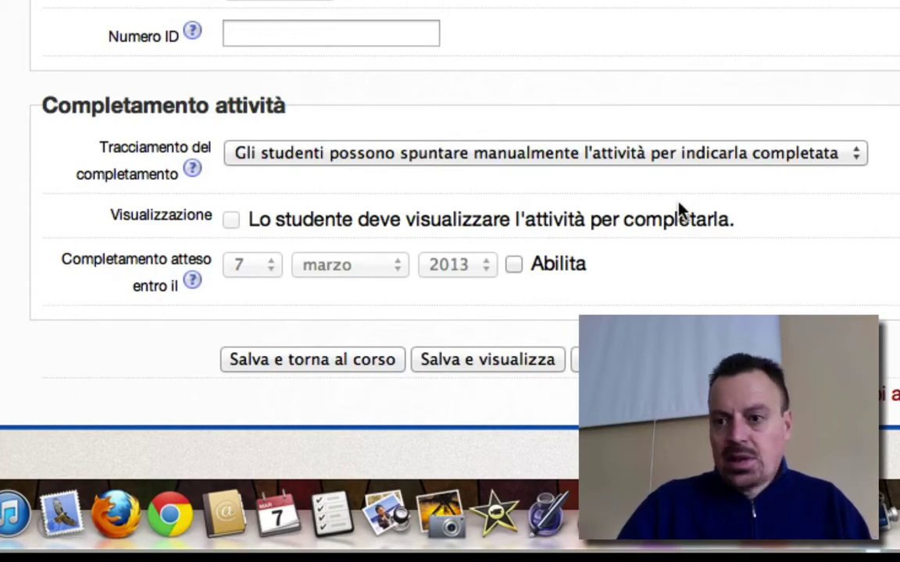
click(345, 363)
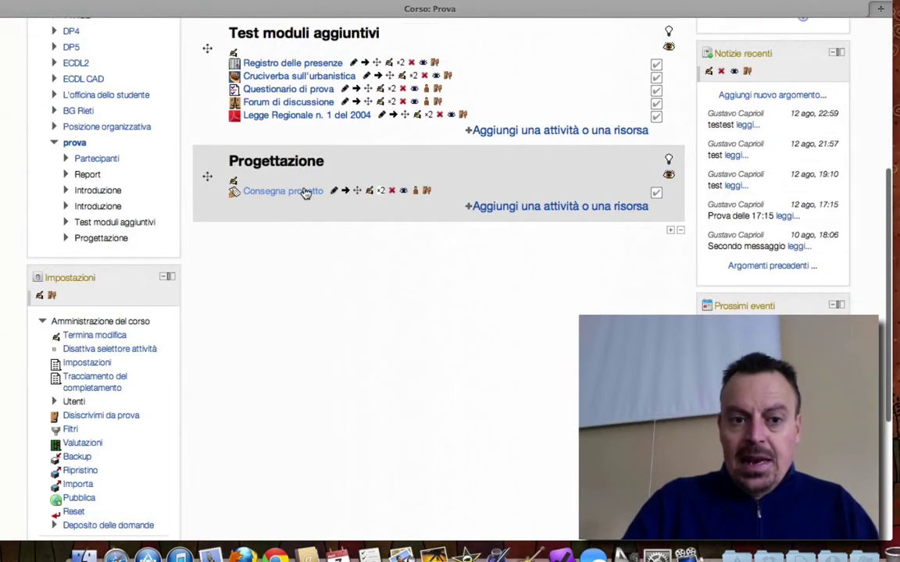
Turn off editing mode on the prova course page.
scroll(311, 193, up, 2)
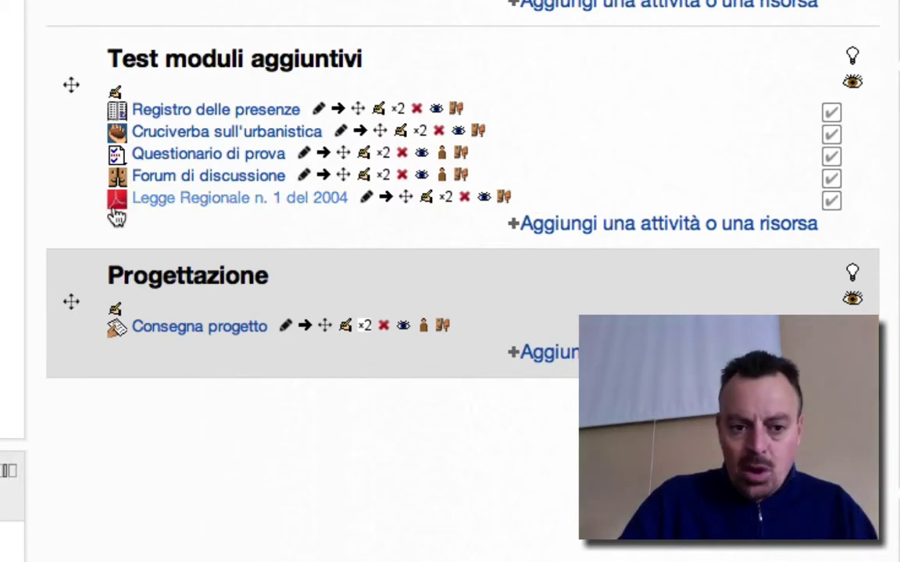
scroll(195, 223, up, 1)
scroll(195, 223, up, 5)
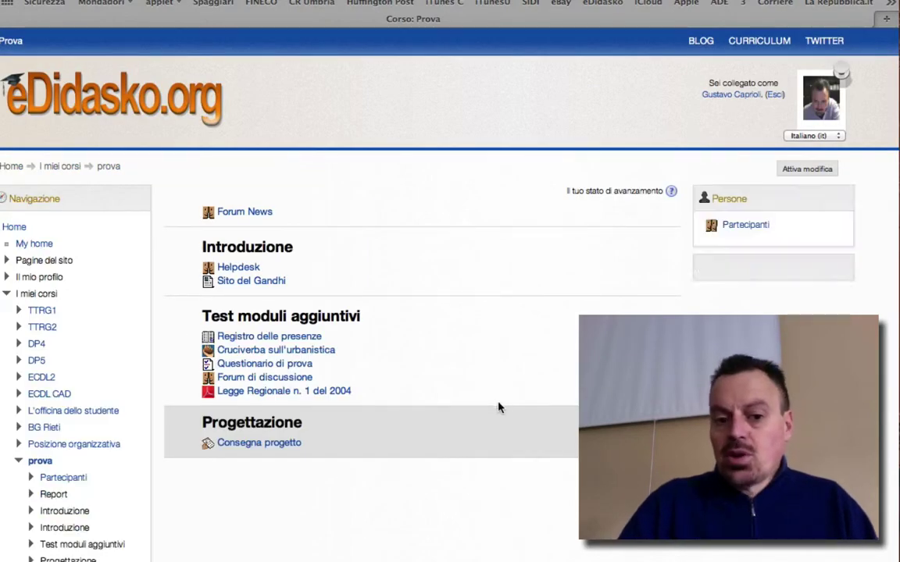
Open the Legge Regionale n. 1 del 2004 resource in the Test moduli aggiuntivi section to check its embedded display.
scroll(498, 408, down, 1)
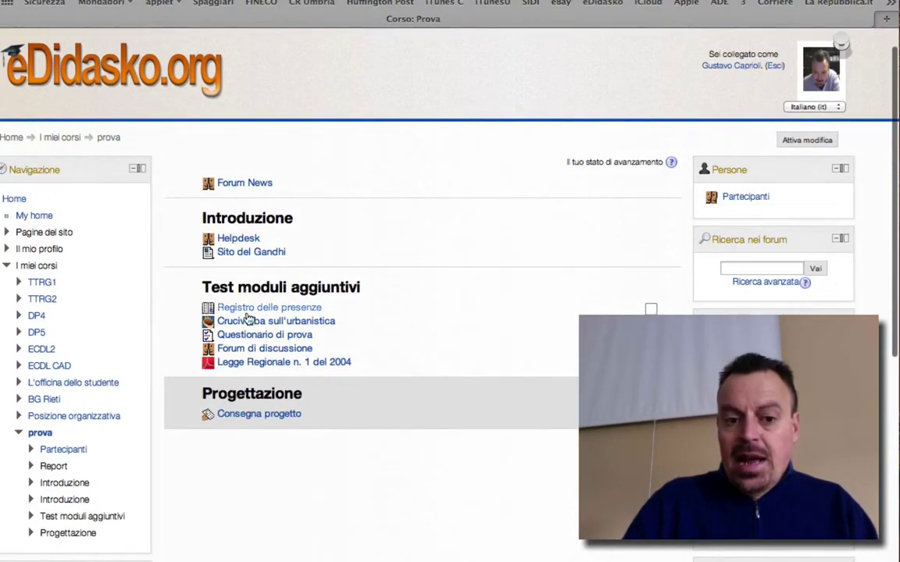
click(298, 364)
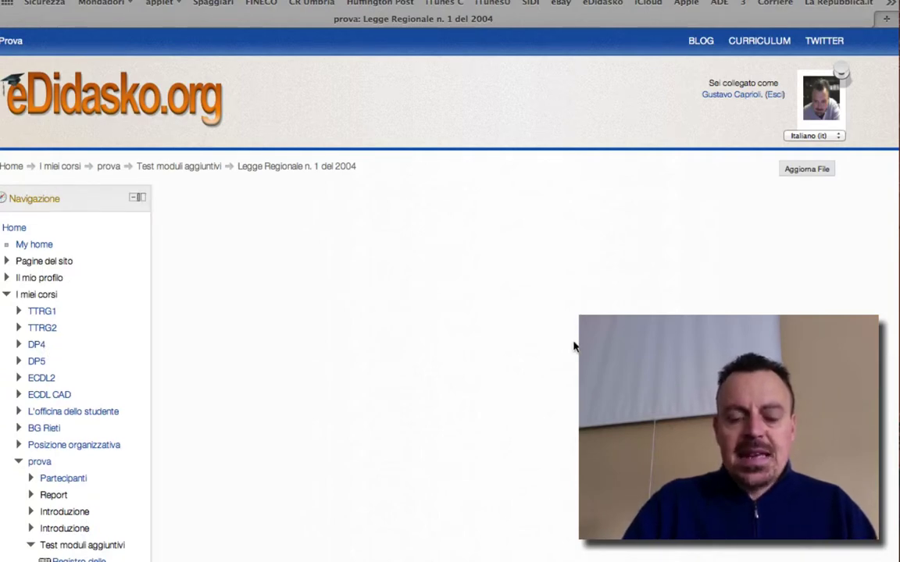
scroll(864, 307, down, 2)
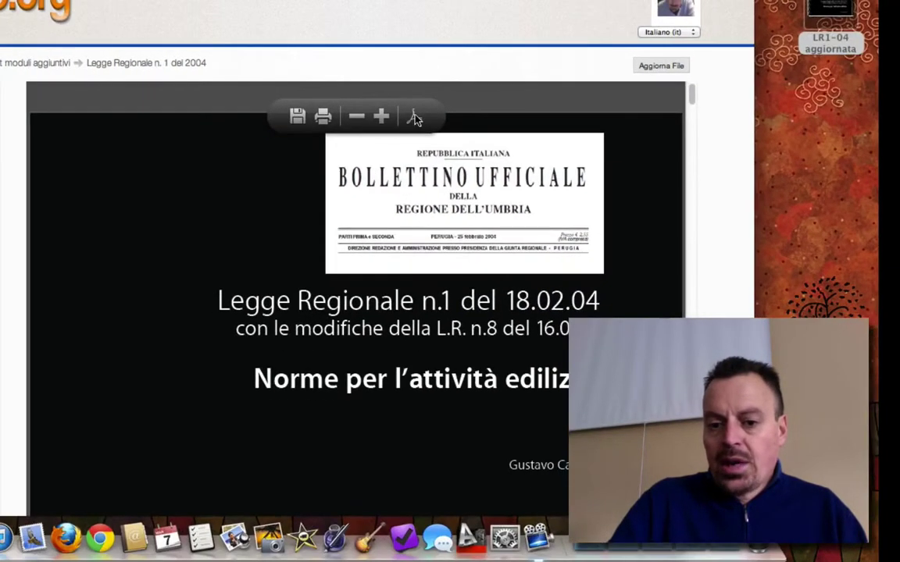
Look through the slides of the embedded regional law PDF, and return to the prova course page.
scroll(414, 117, down, 5)
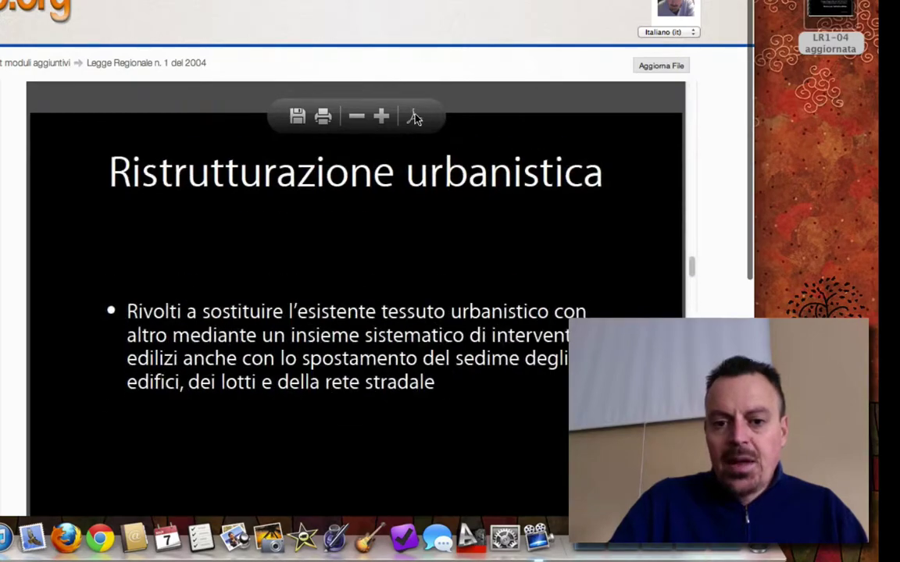
scroll(414, 117, up, 5)
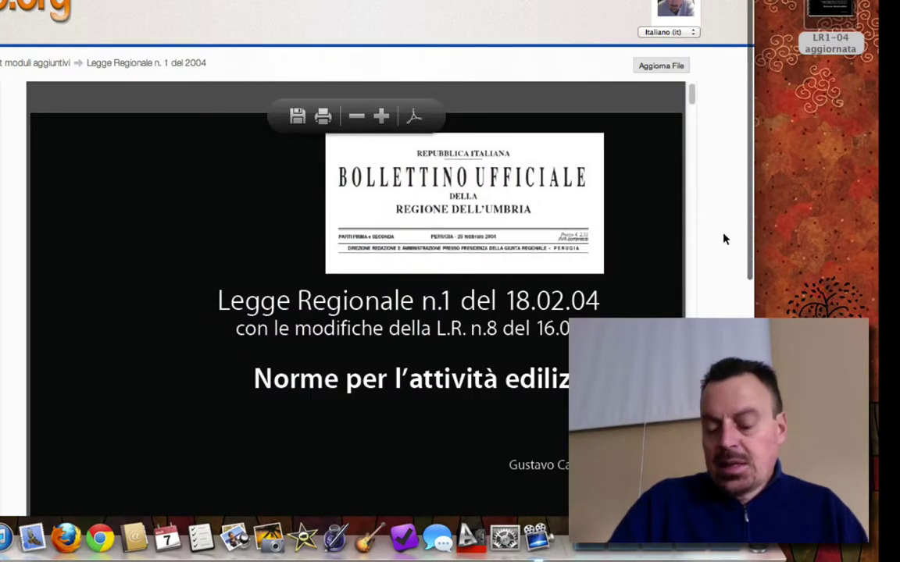
scroll(723, 239, down, 1)
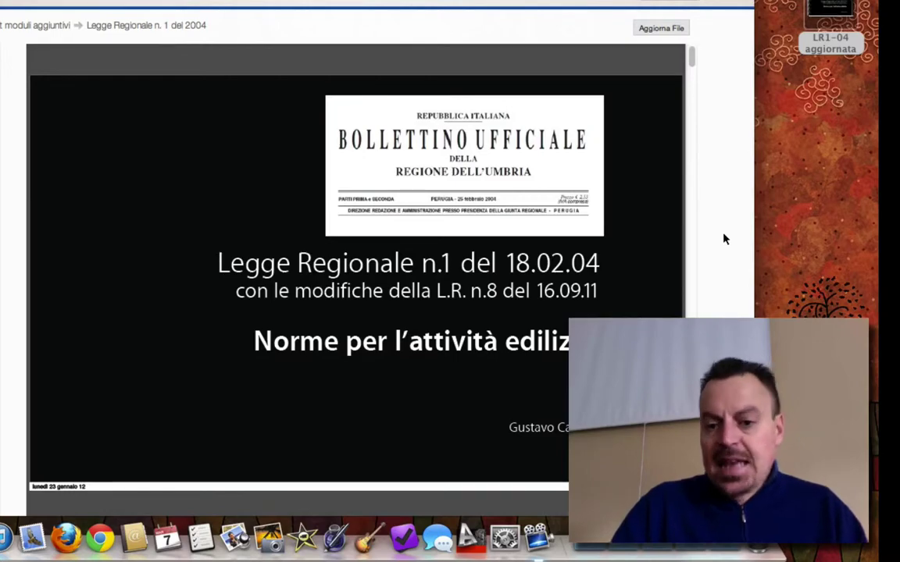
scroll(352, 273, down, 10)
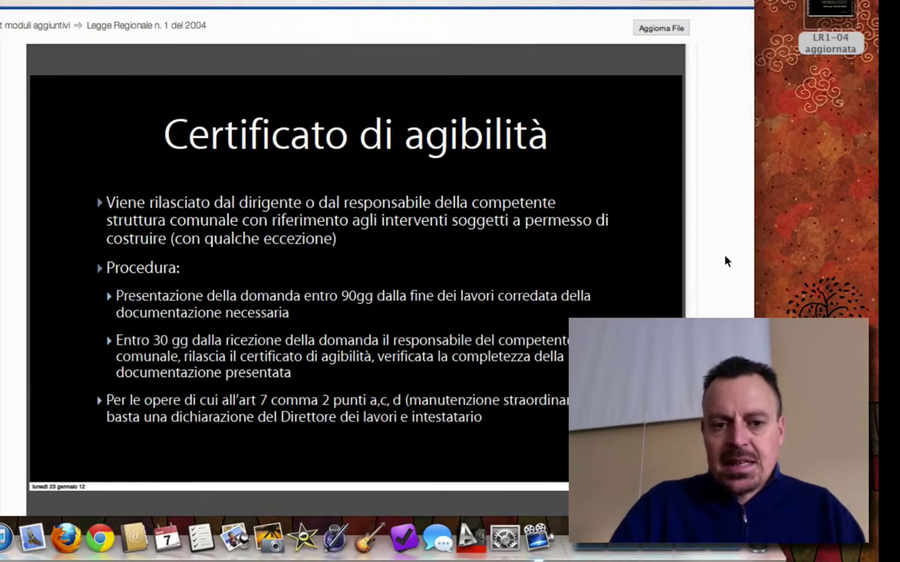
scroll(726, 261, down, 3)
scroll(726, 261, up, 6)
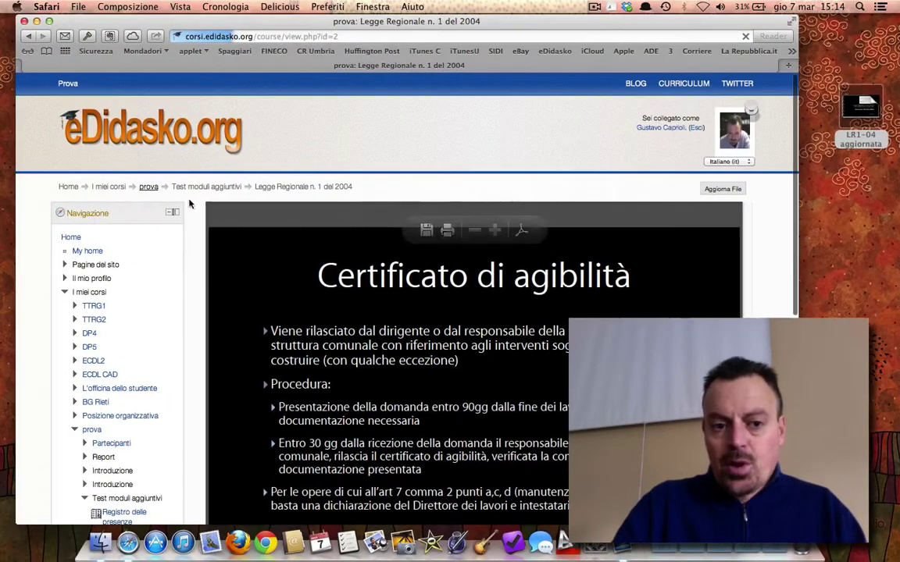
click(148, 186)
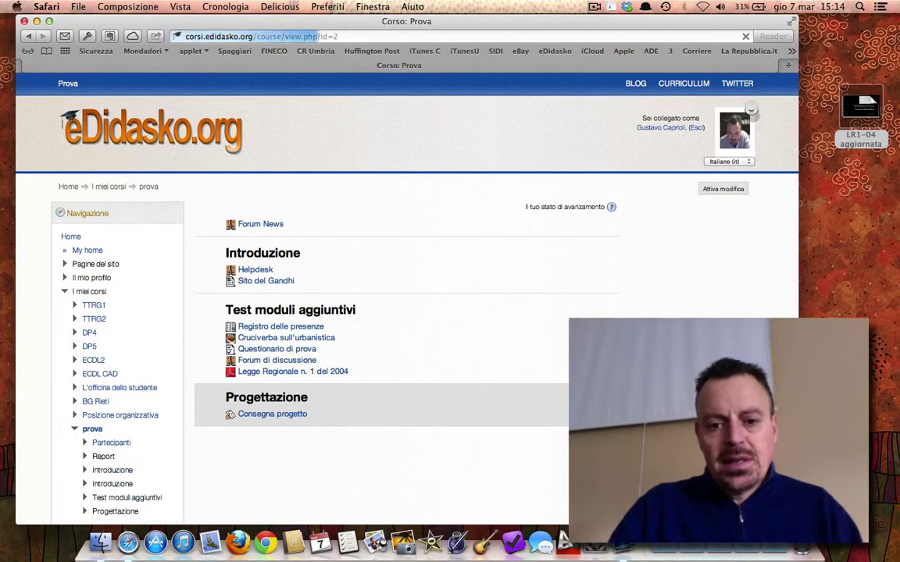